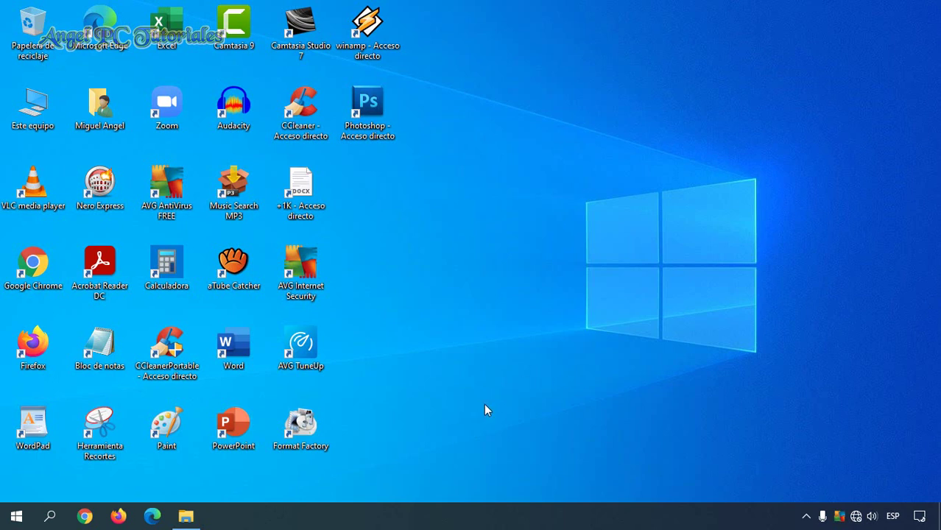
# Step: Open File Explorer at Este equipo to view the computer's drives and their letters
pyautogui.click(185, 516)
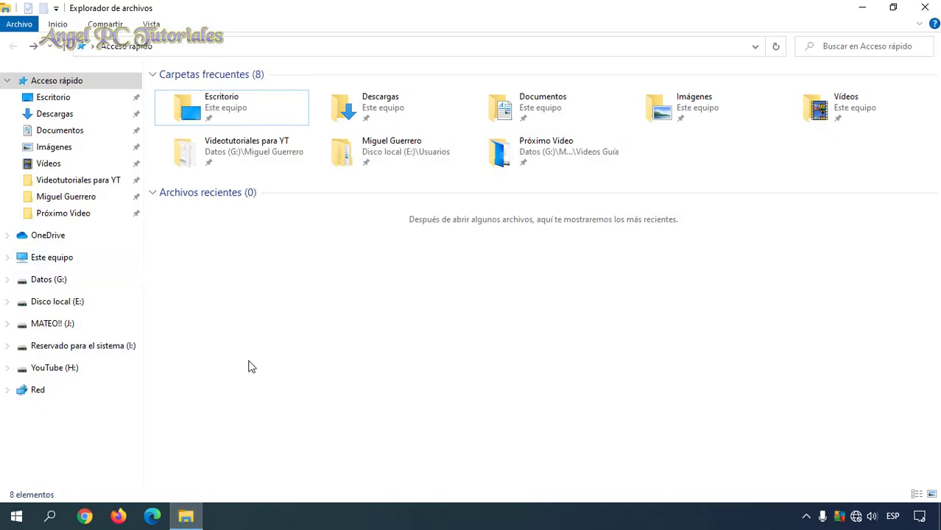
pyautogui.click(75, 263)
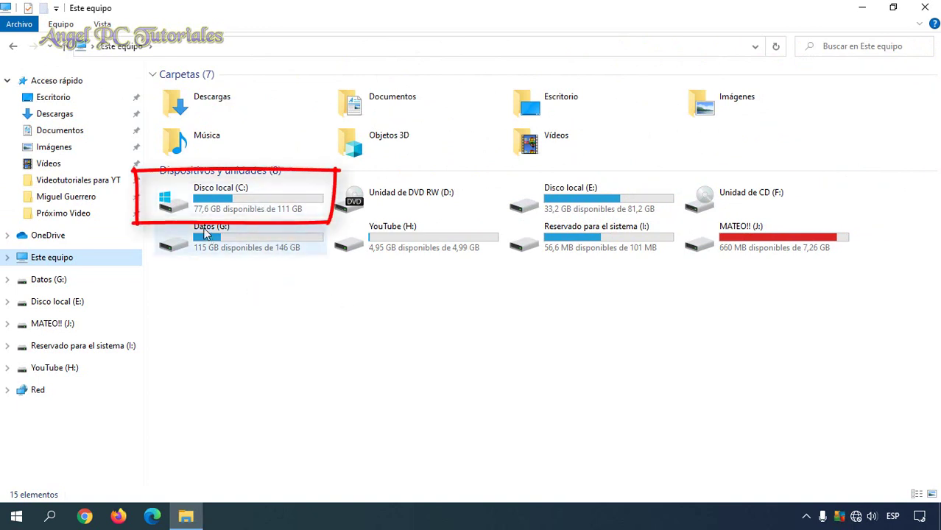
pyautogui.moveTo(182, 198)
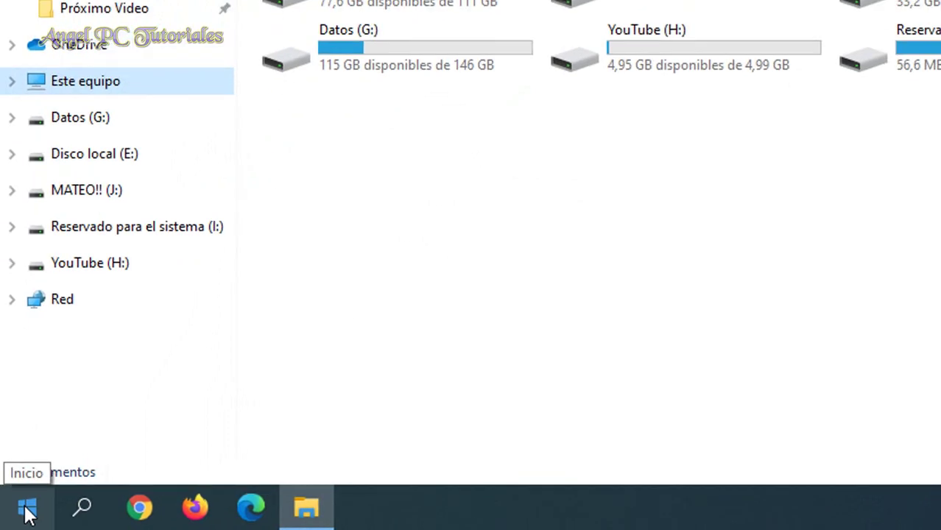
# Step: Open Administración de discos, check the drives once more in File Explorer, and minimize the Explorer window
pyautogui.rightClick(27, 513)
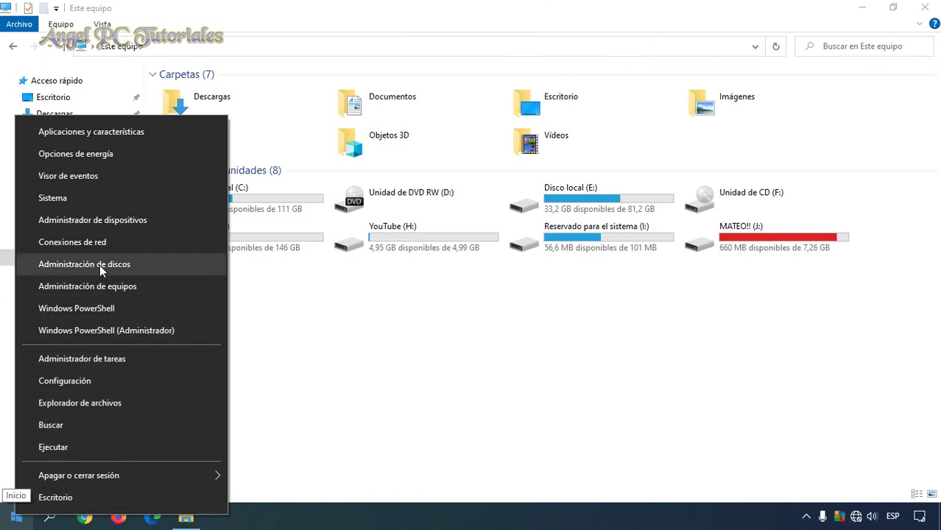
pyautogui.click(84, 264)
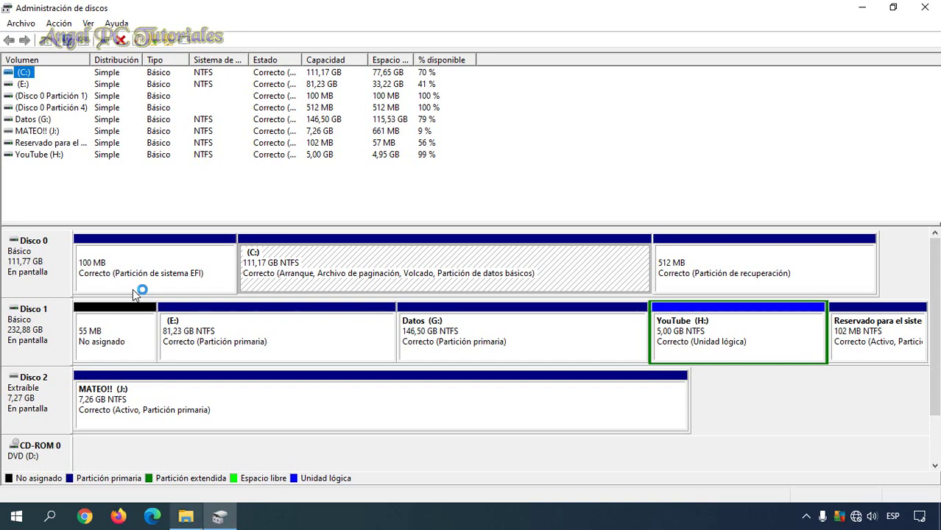
pyautogui.click(186, 516)
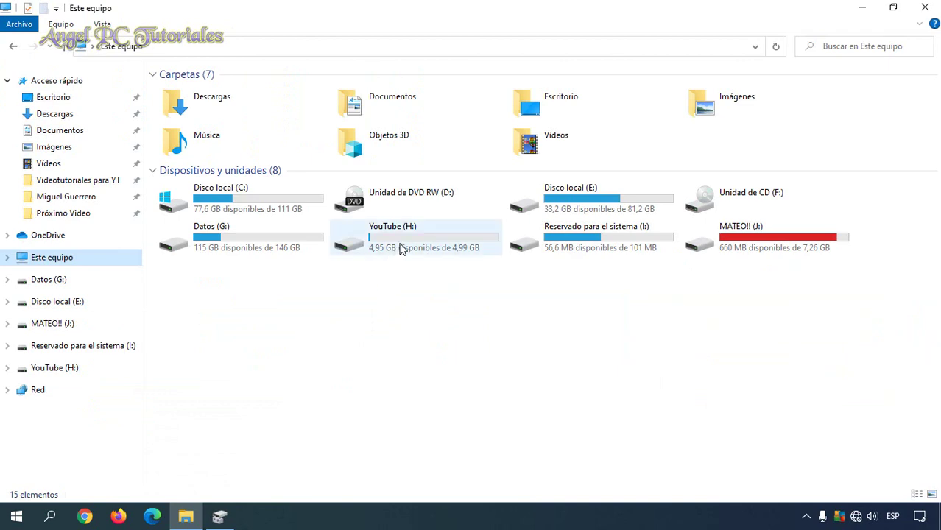
pyautogui.click(859, 9)
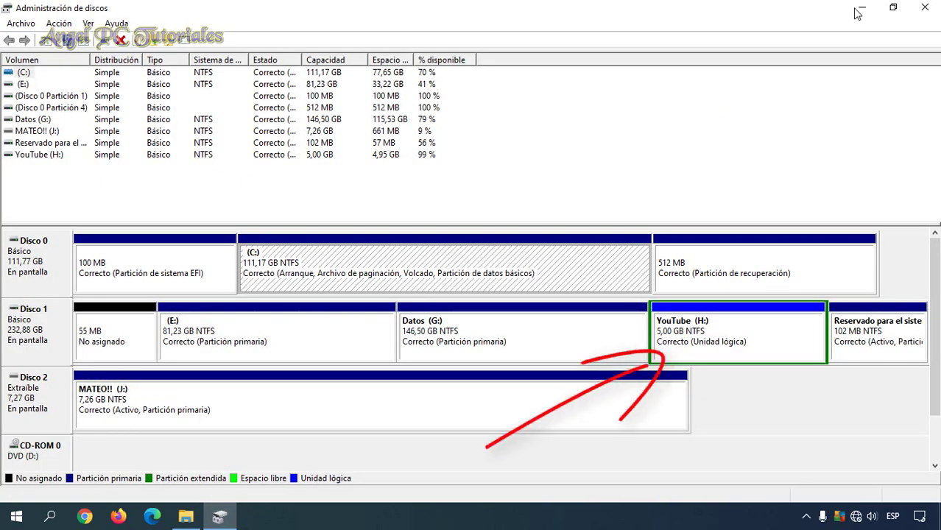
# Step: Open the drive letter and paths settings for the YouTube (H:) volume on Disco 1
pyautogui.rightClick(714, 335)
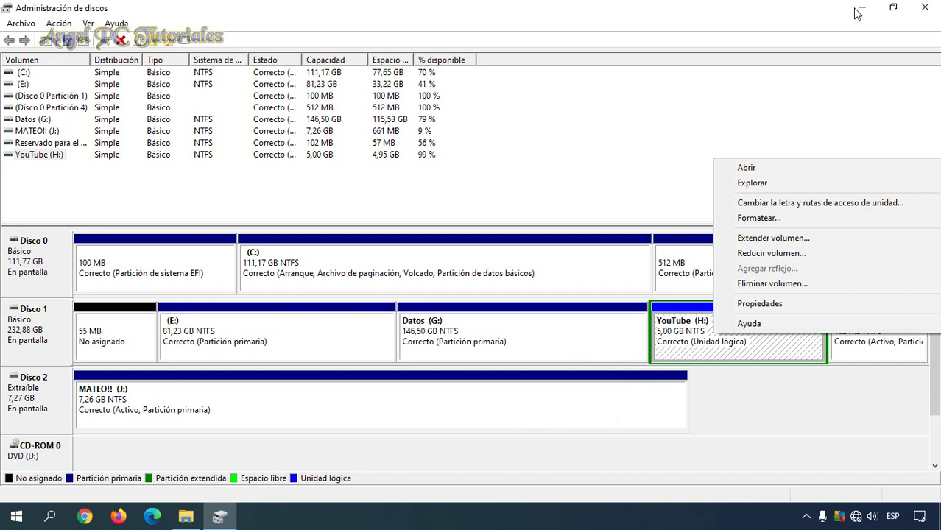
pyautogui.press('Up')
pyautogui.press('Up')
pyautogui.press('Up')
pyautogui.press('Up')
pyautogui.press('Up')
pyautogui.press('Up')
pyautogui.press('Up')
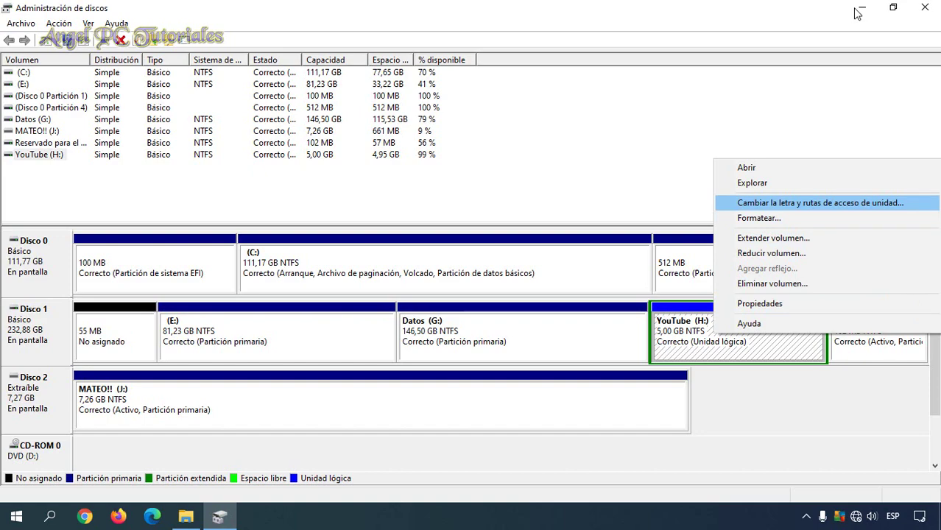
pyautogui.press('Return')
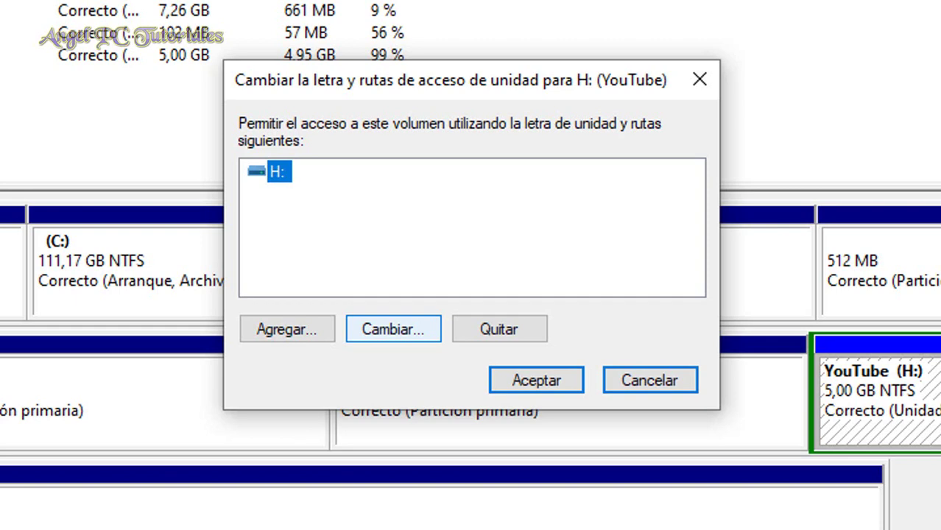
# Step: Assign drive letter U to the YouTube volume, and view the drives in Este equipo in File Explorer
pyautogui.click(393, 329)
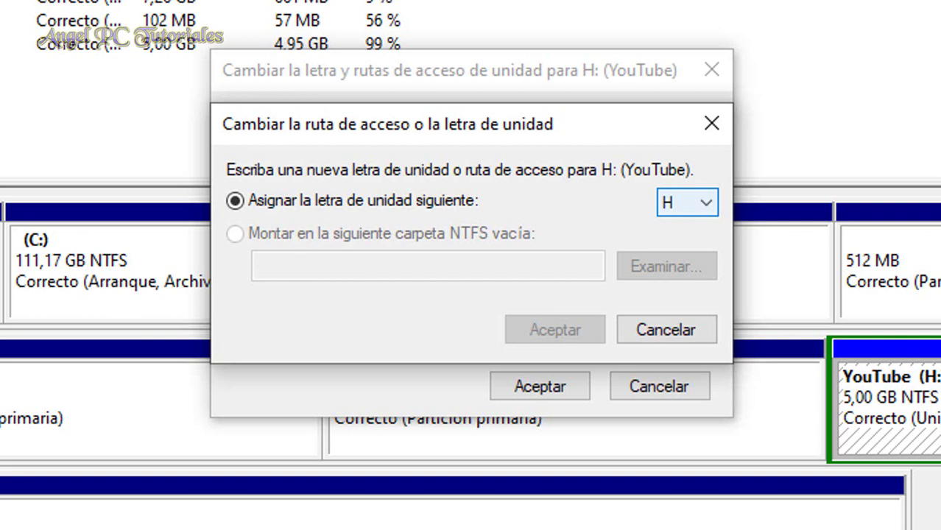
pyautogui.click(687, 203)
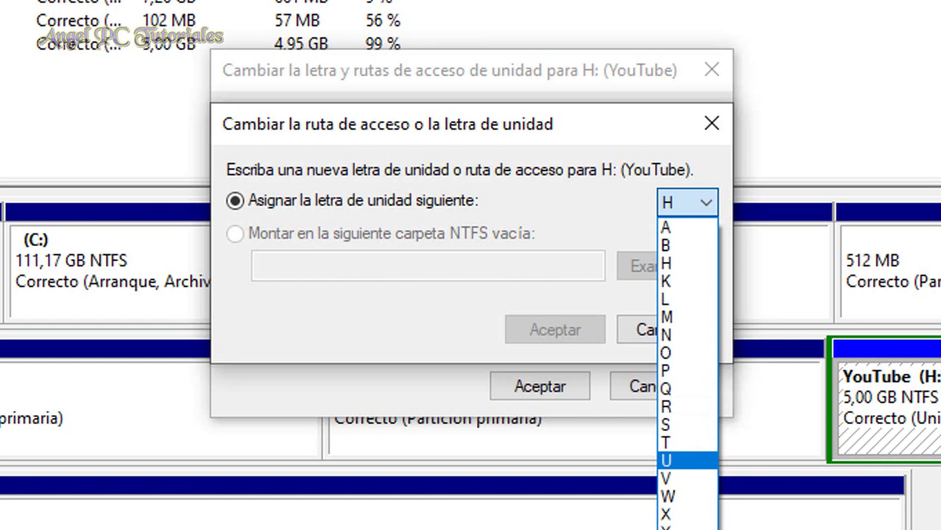
pyautogui.click(665, 460)
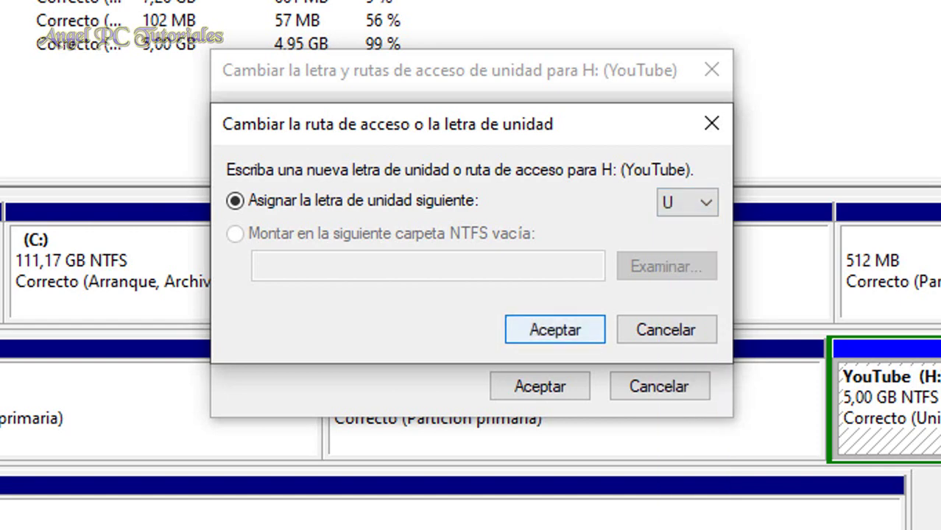
pyautogui.press('Return')
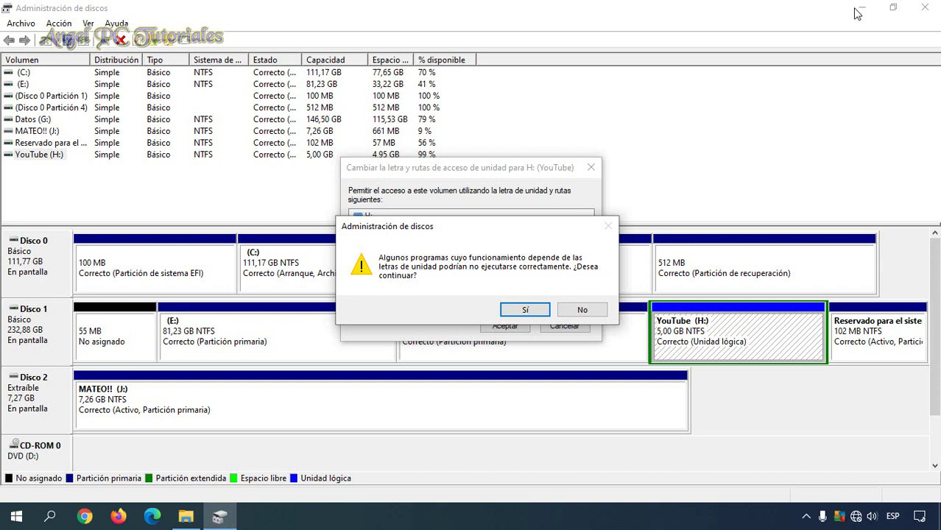
pyautogui.press('Return')
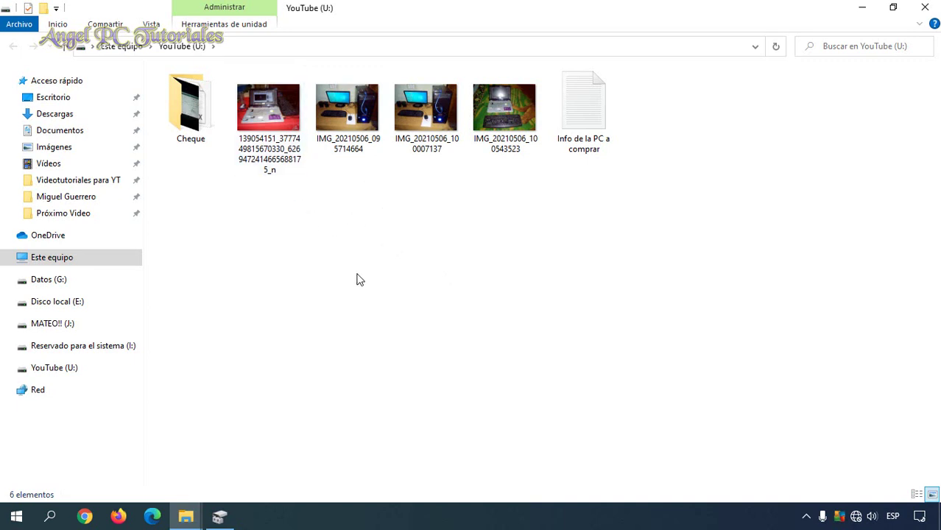
pyautogui.click(96, 259)
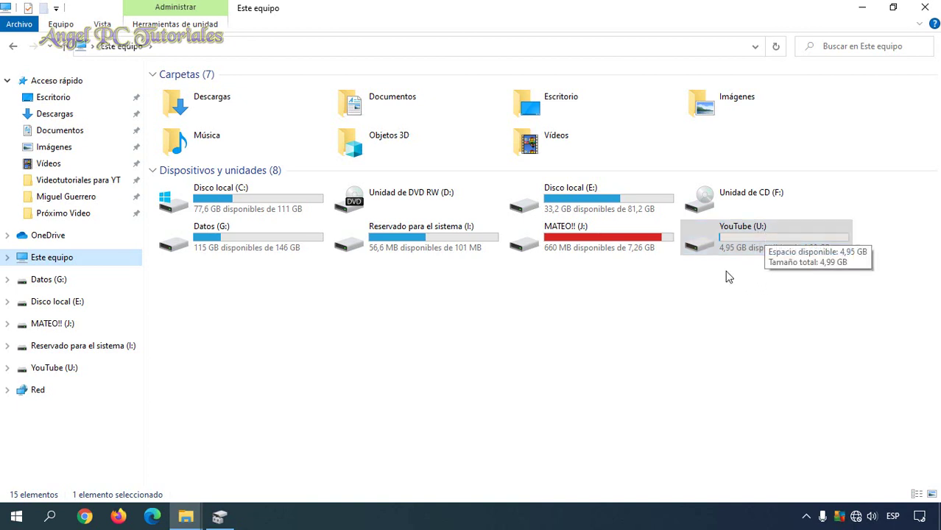
pyautogui.click(717, 288)
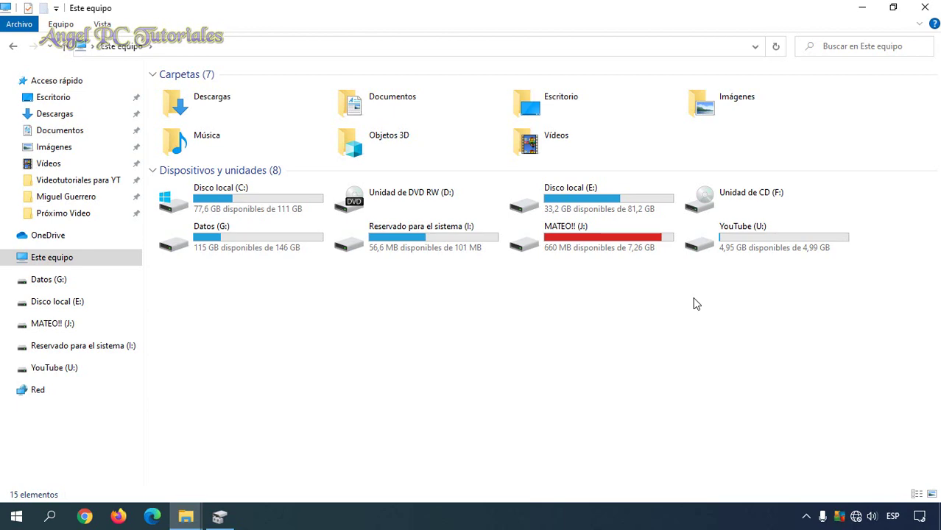
# Step: Switch to Administración de discos and start changing the drive letter of the removable volume on Disco 2
pyautogui.click(222, 519)
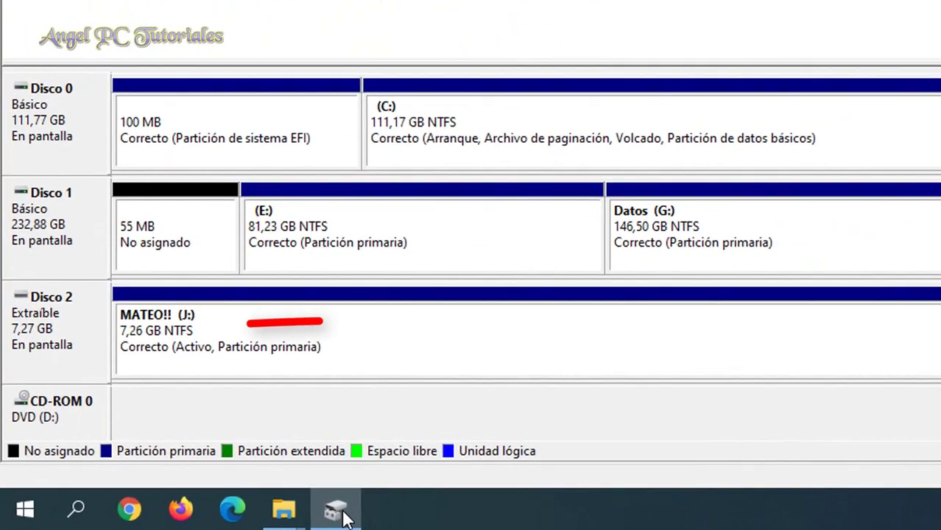
pyautogui.hotkey('shift', 'F10')
pyautogui.press('Down')
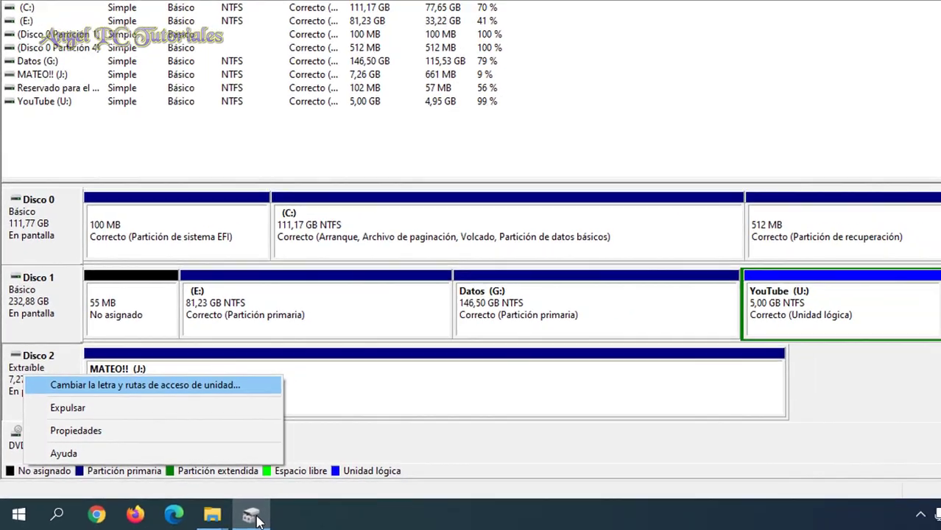
pyautogui.press('Return')
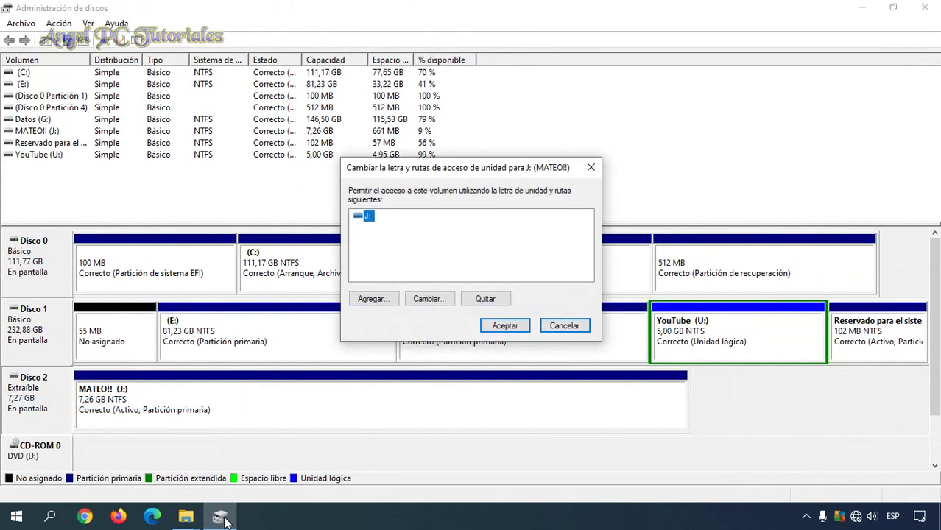
pyautogui.press('Tab')
pyautogui.press('Tab')
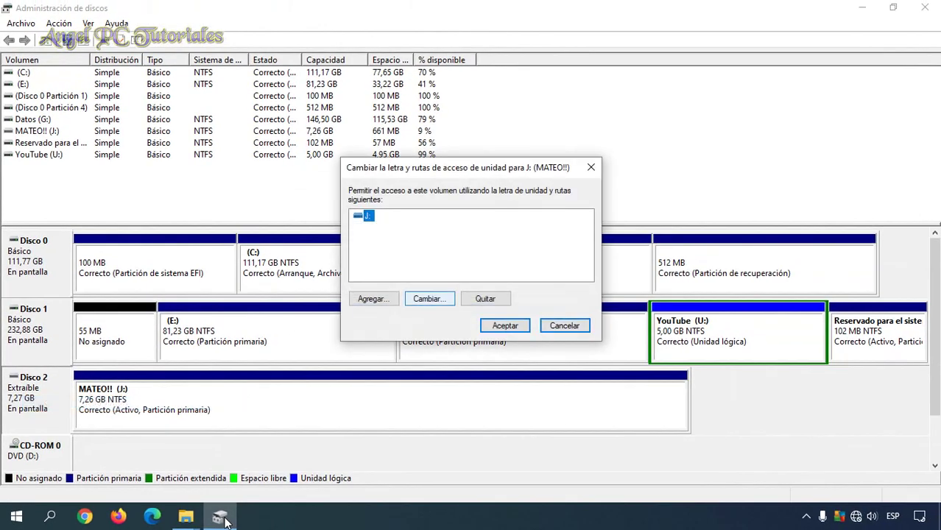
pyautogui.press('Return')
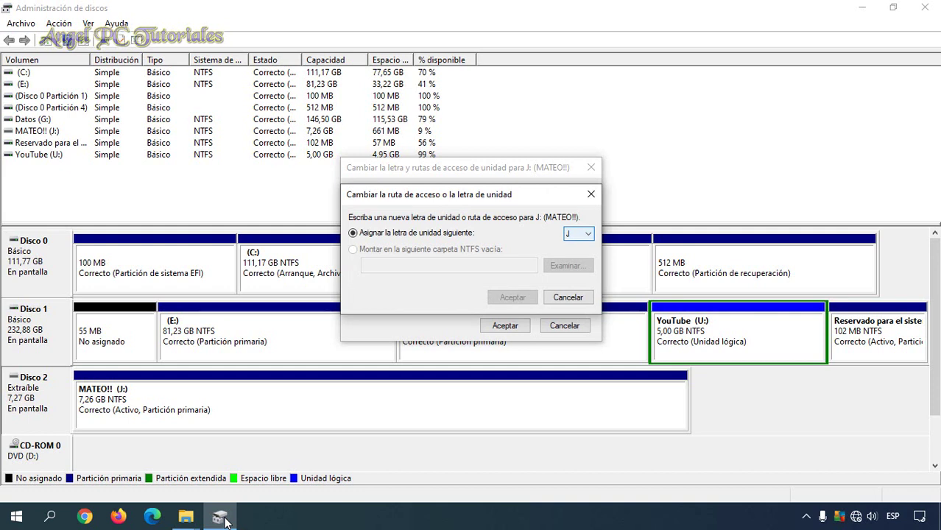
# Step: Assign drive letter M to the removable volume and accept the warning about dependent programs
pyautogui.hotkey('alt', 'Down')
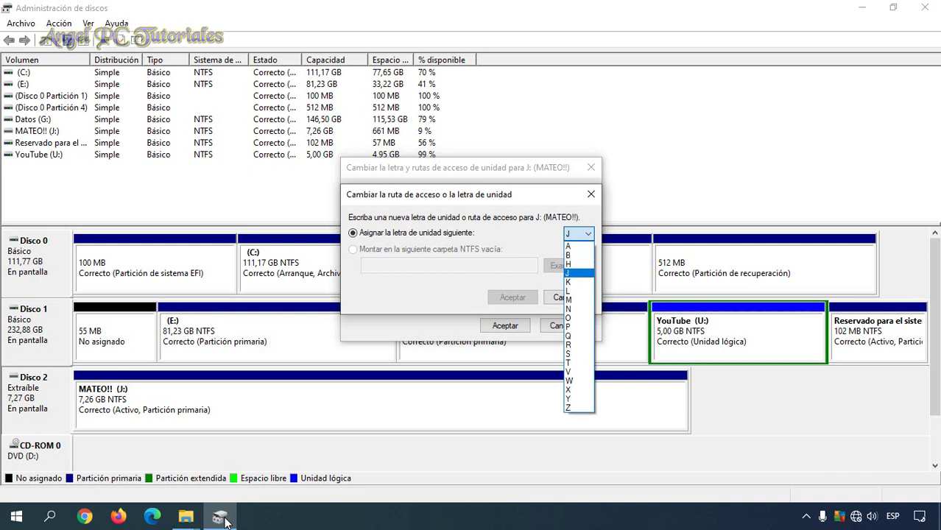
pyautogui.press('Down')
pyautogui.press('Down')
pyautogui.press('Down')
pyautogui.press('Down')
pyautogui.press('Up')
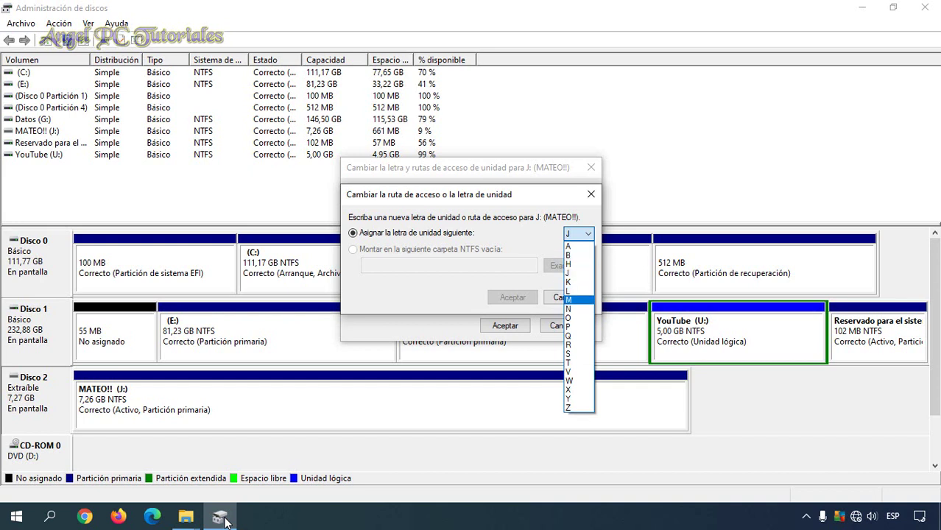
pyautogui.press('Return')
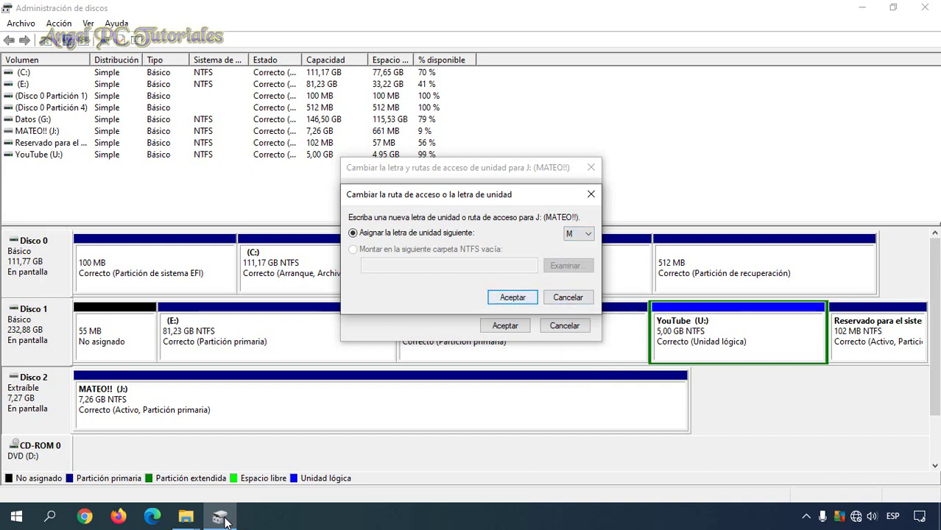
pyautogui.press('Return')
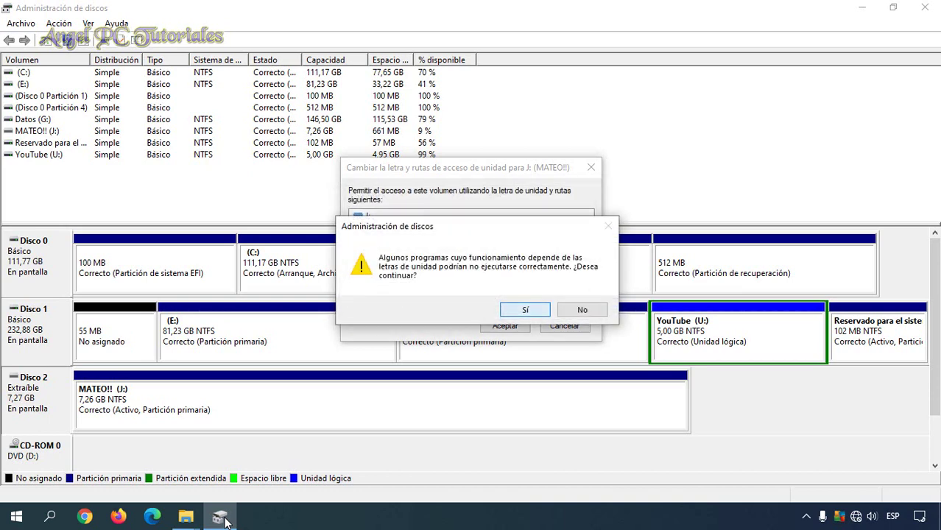
pyautogui.press('Return')
# Step: Compare the drive letters shown in File Explorer with those in Administración de discos
pyautogui.click(186, 516)
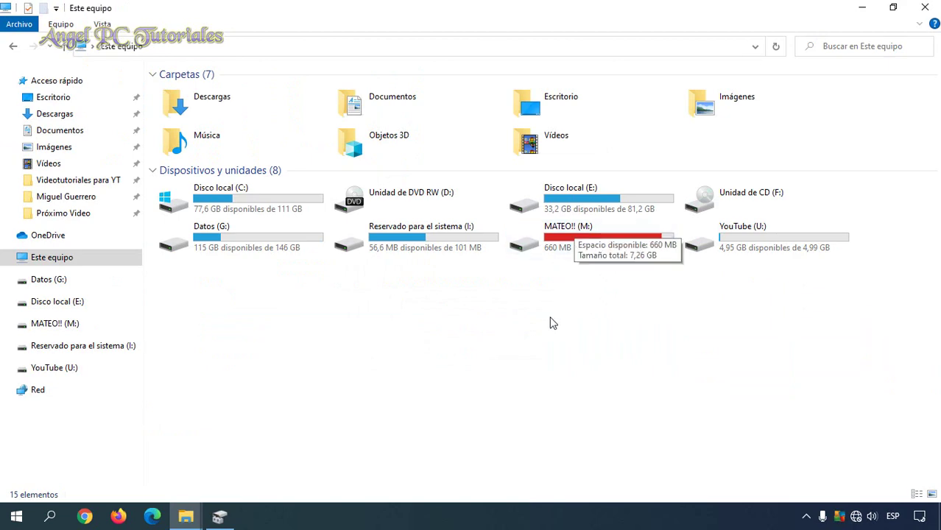
pyautogui.hotkey('alt', 'Tab')
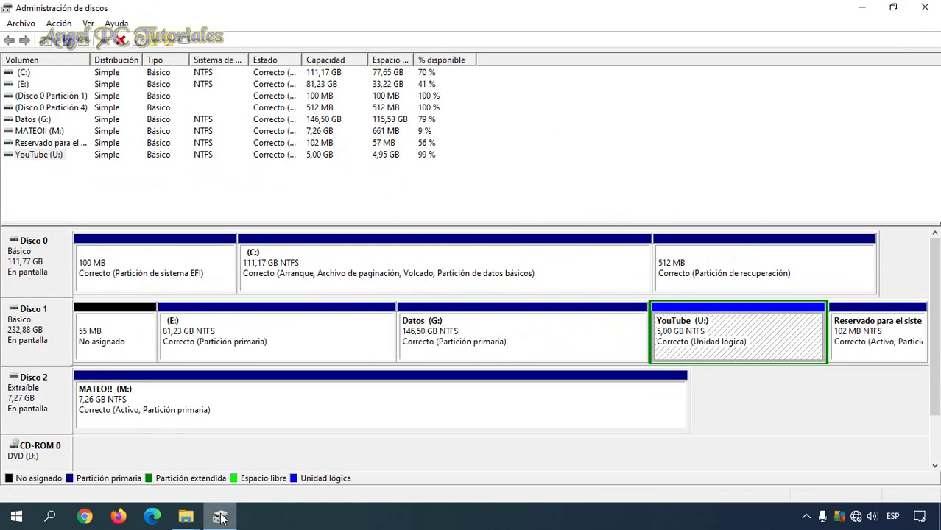
pyautogui.hotkey('alt', 'Tab')
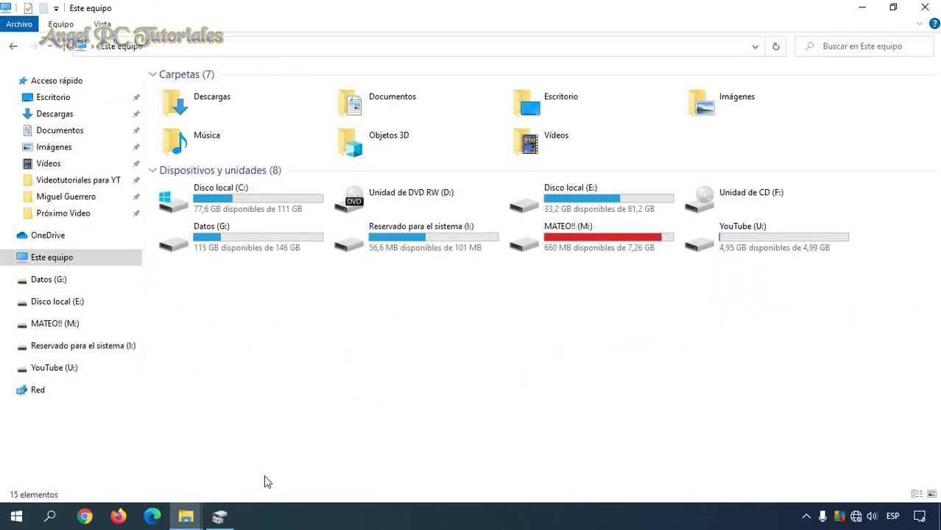